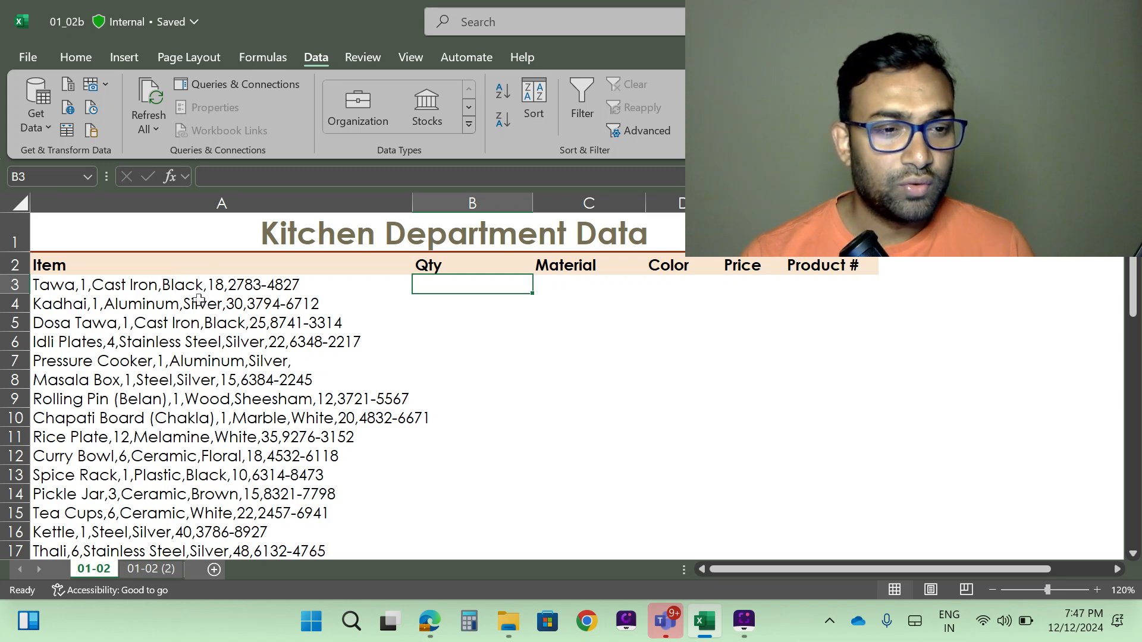
click(177, 288)
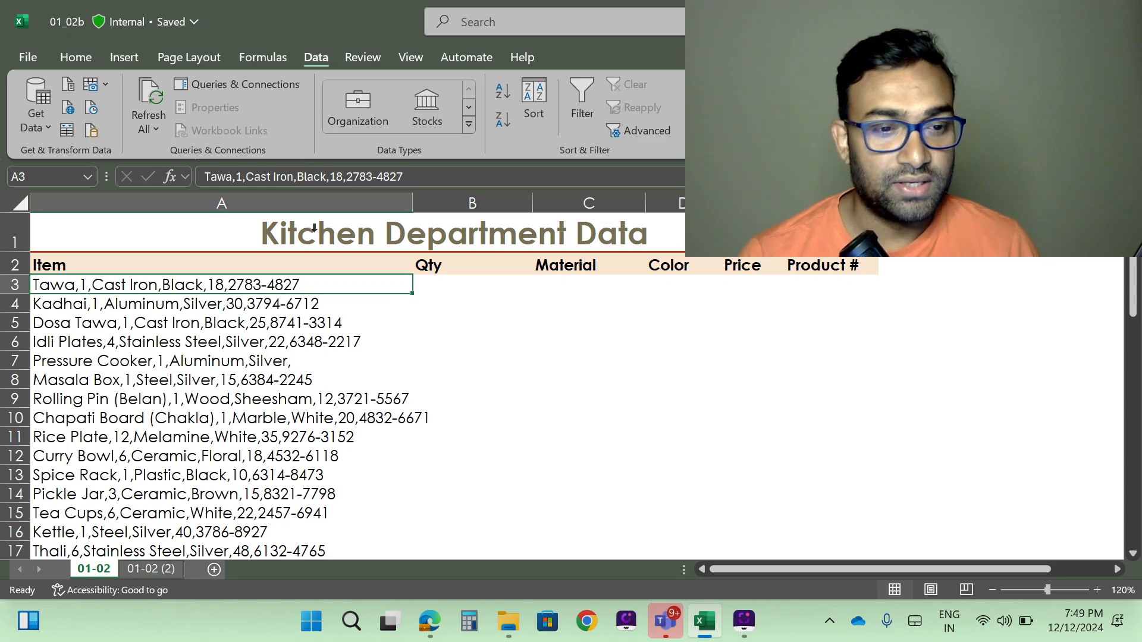
click(455, 328)
click(116, 287)
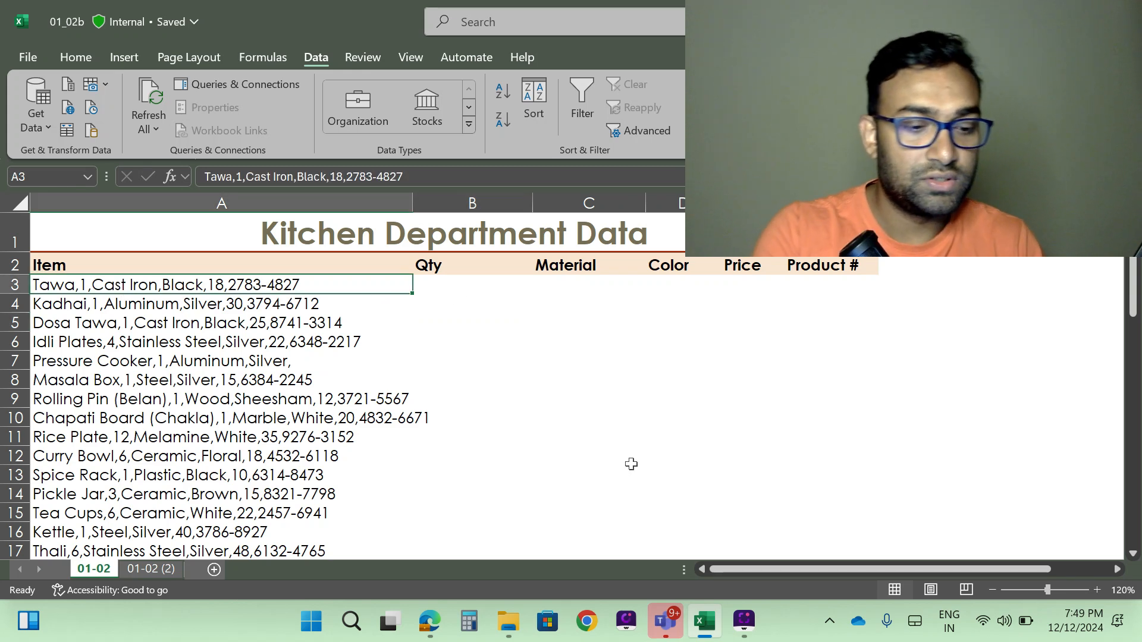
key(ctrl+shift+F1)
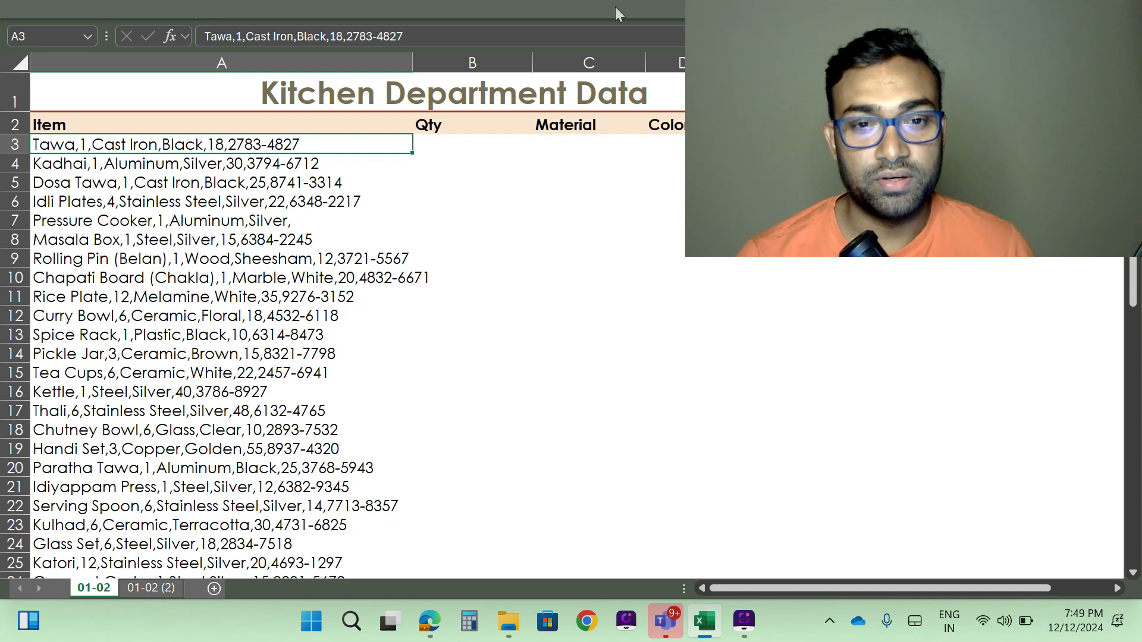
click(643, 296)
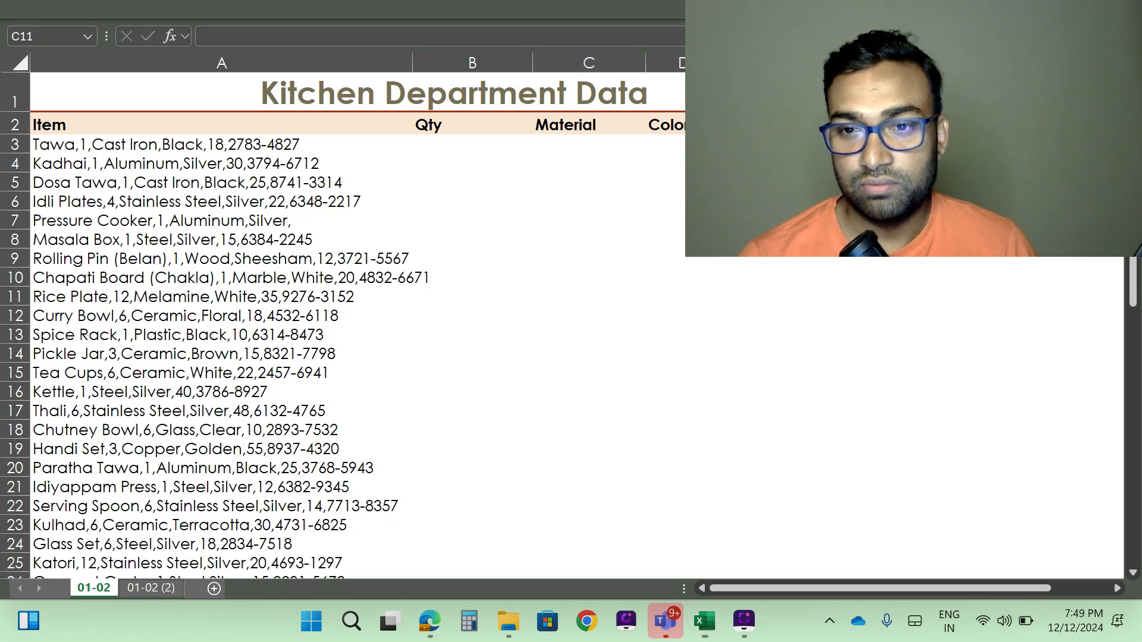
- Select the item entries from A3 down to the end of the list in column A
click(135, 146)
click(134, 146)
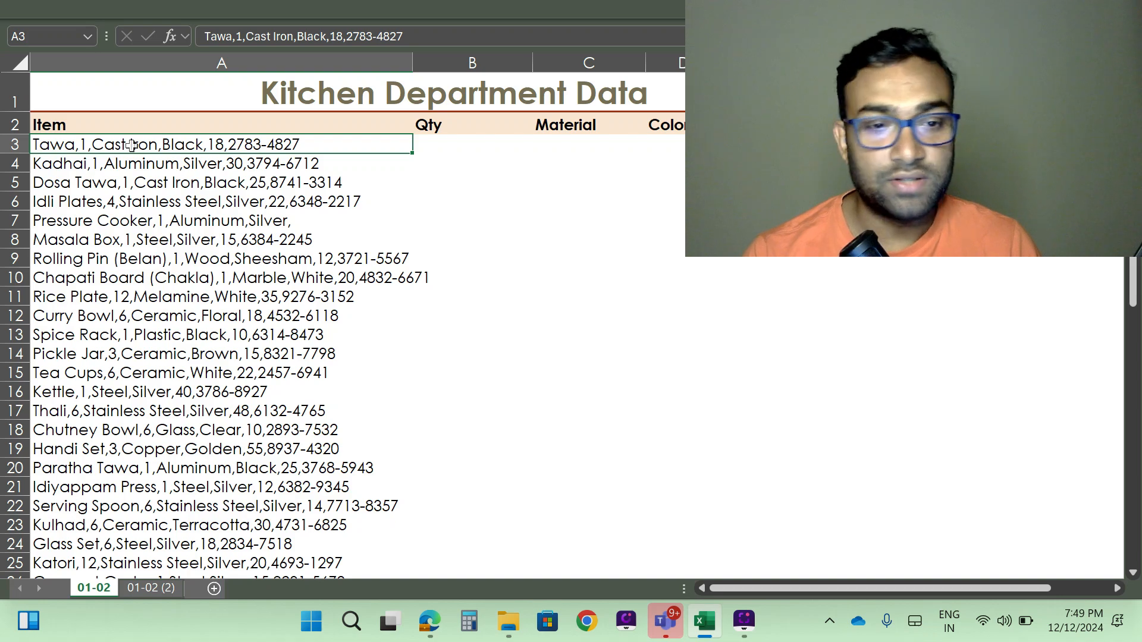
key(ctrl+shift+Down)
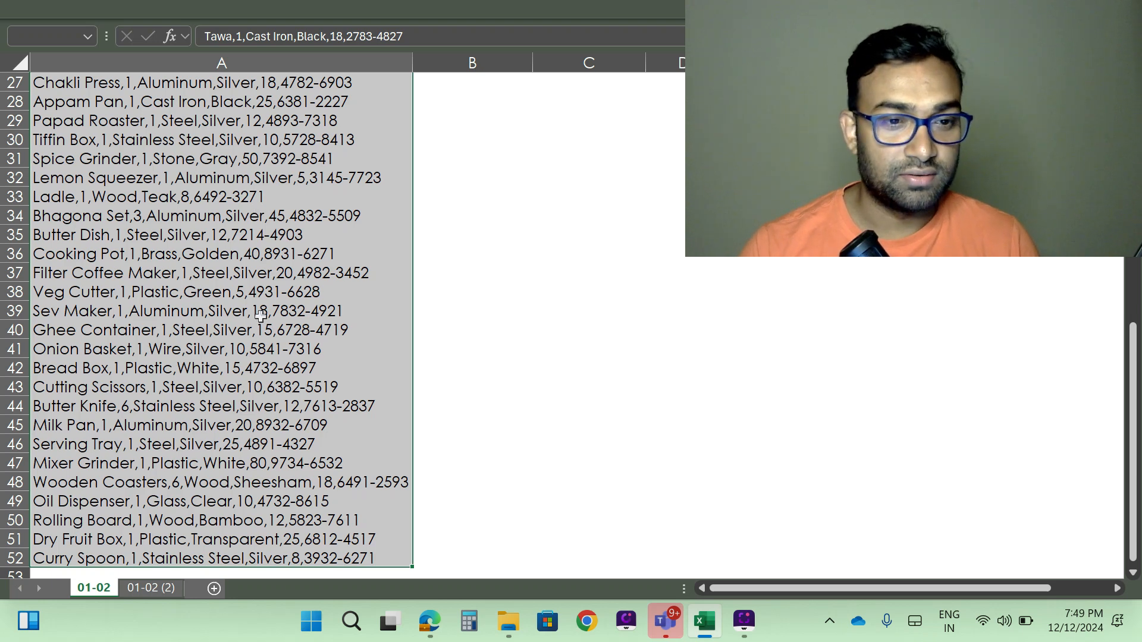
- Insert a blank row above the Ladle row at row 33
click(189, 200)
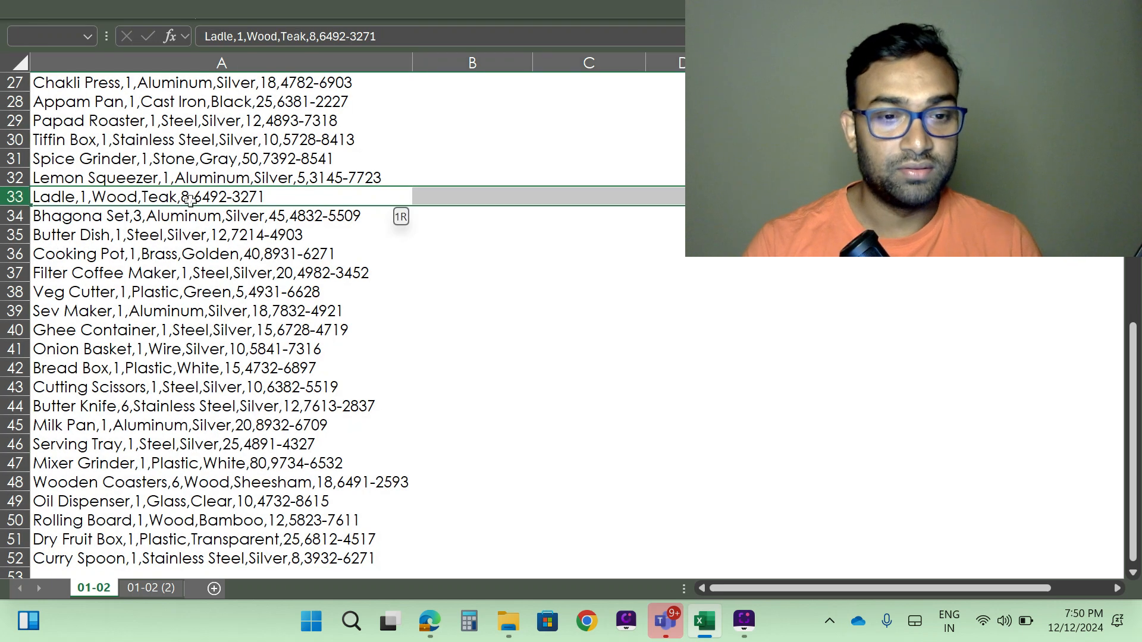
key(shift+space)
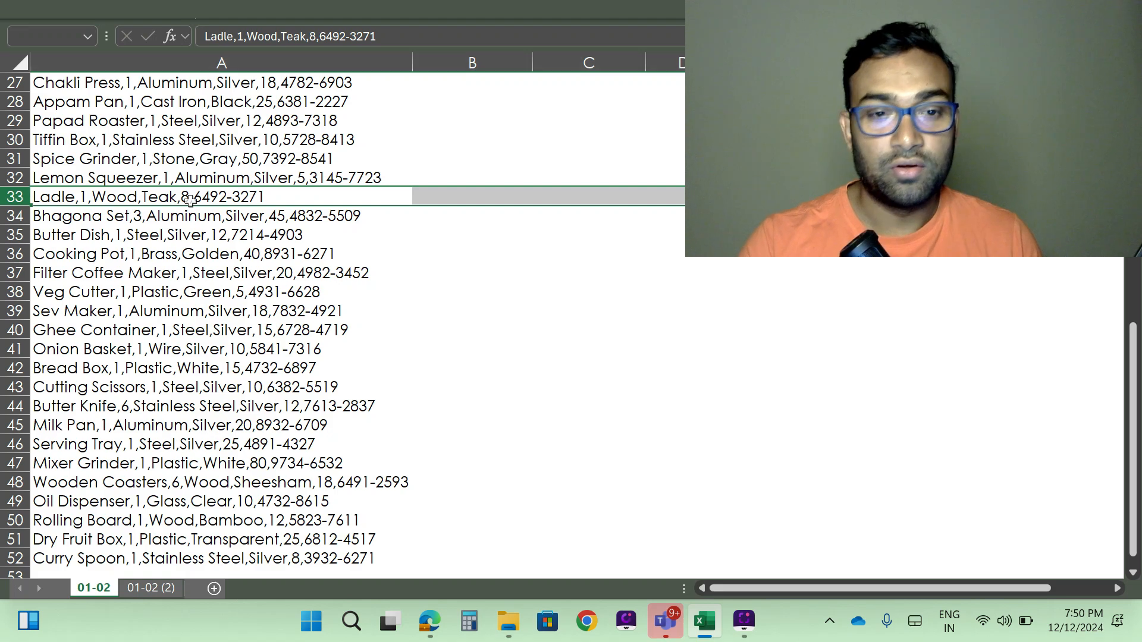
key(ctrl+shift+plus)
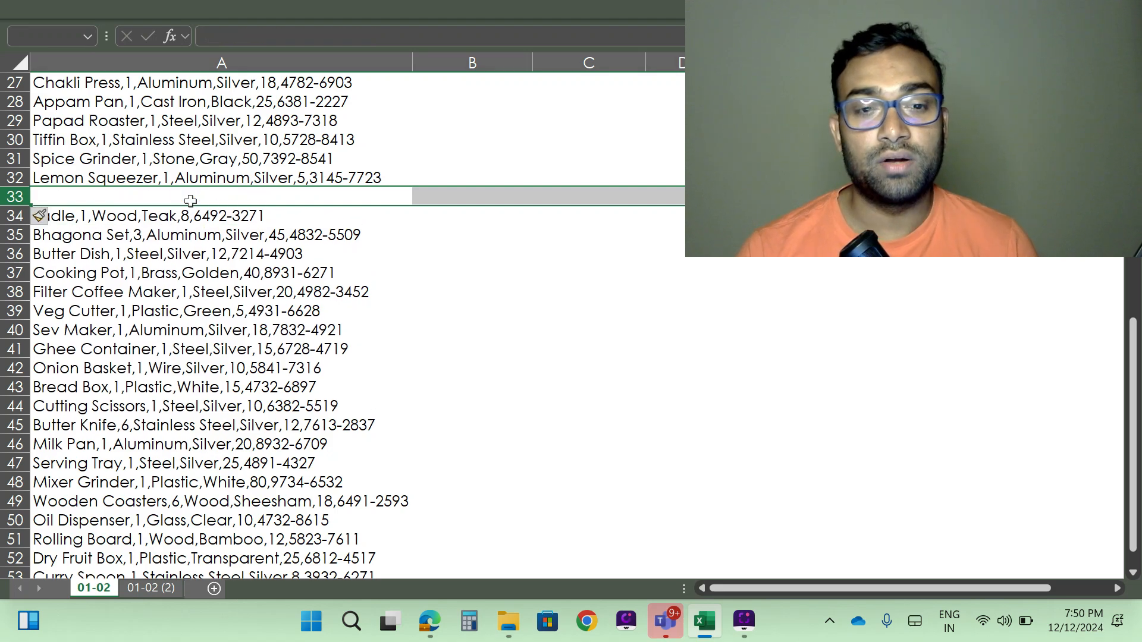
- Select the item entries from A3 down to the inserted blank row
scroll(190, 201, up, 9)
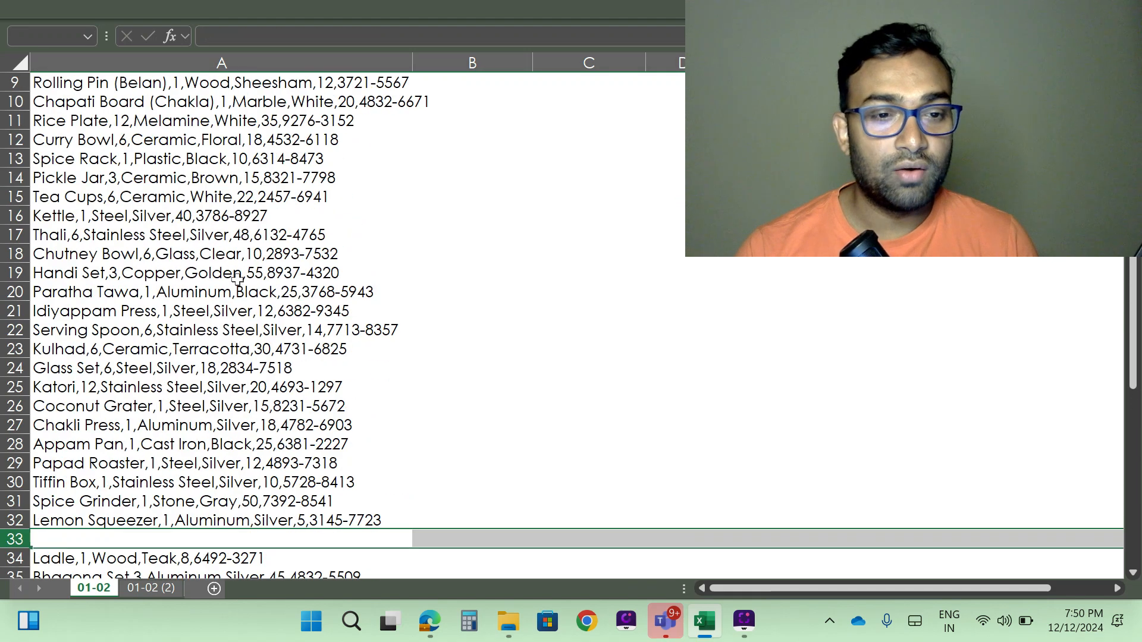
scroll(246, 278, down, 2)
scroll(246, 277, down, 12)
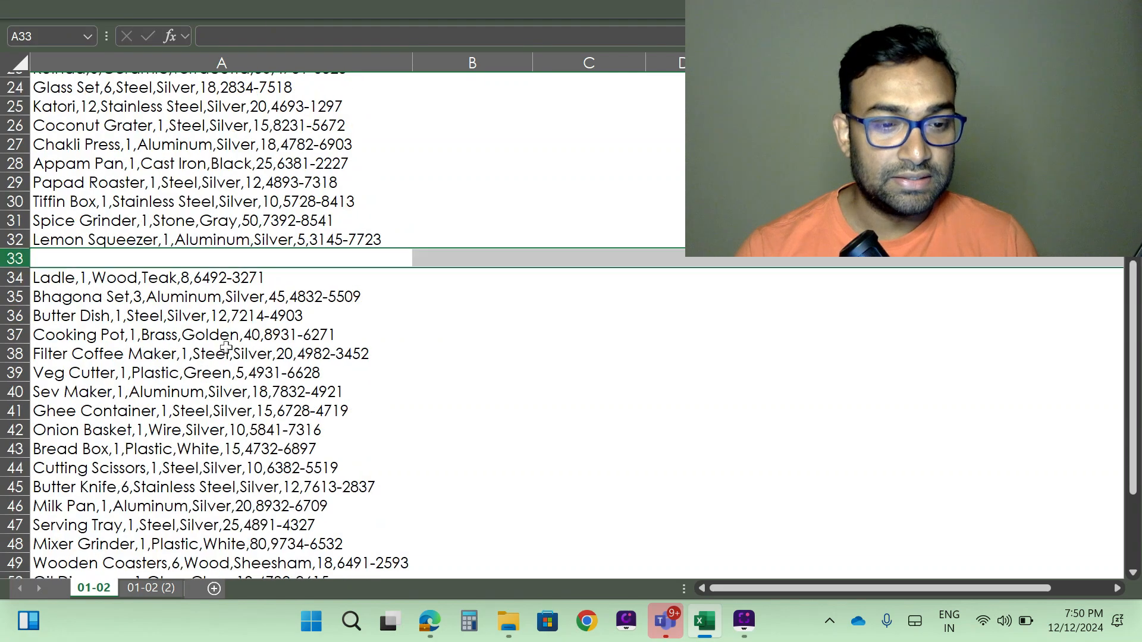
scroll(226, 424, up, 6)
scroll(226, 423, up, 8)
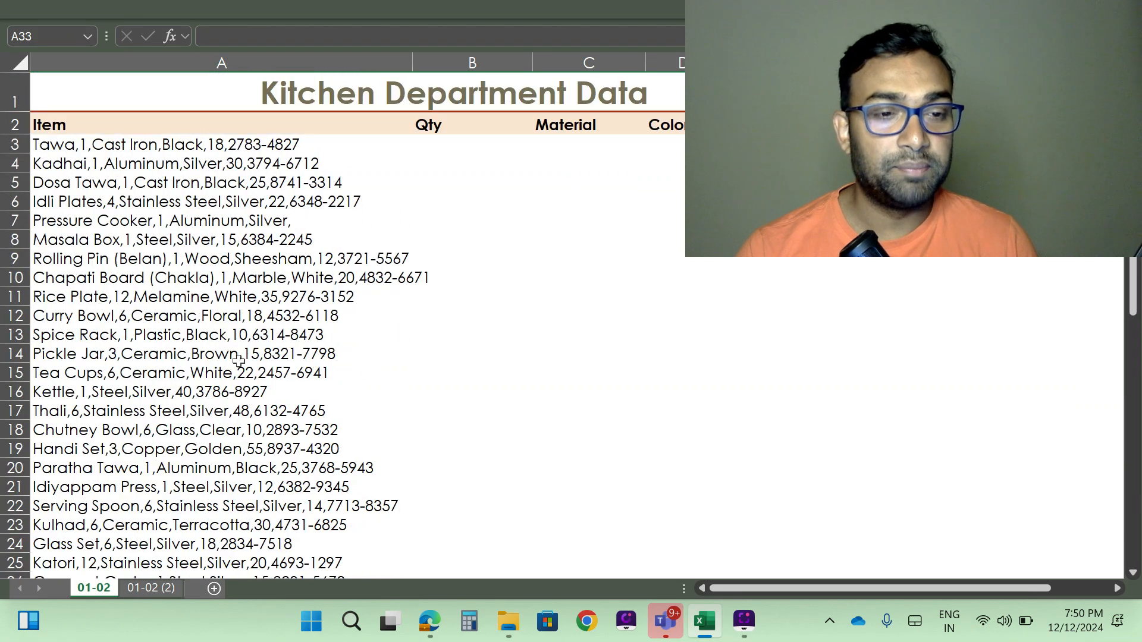
click(154, 147)
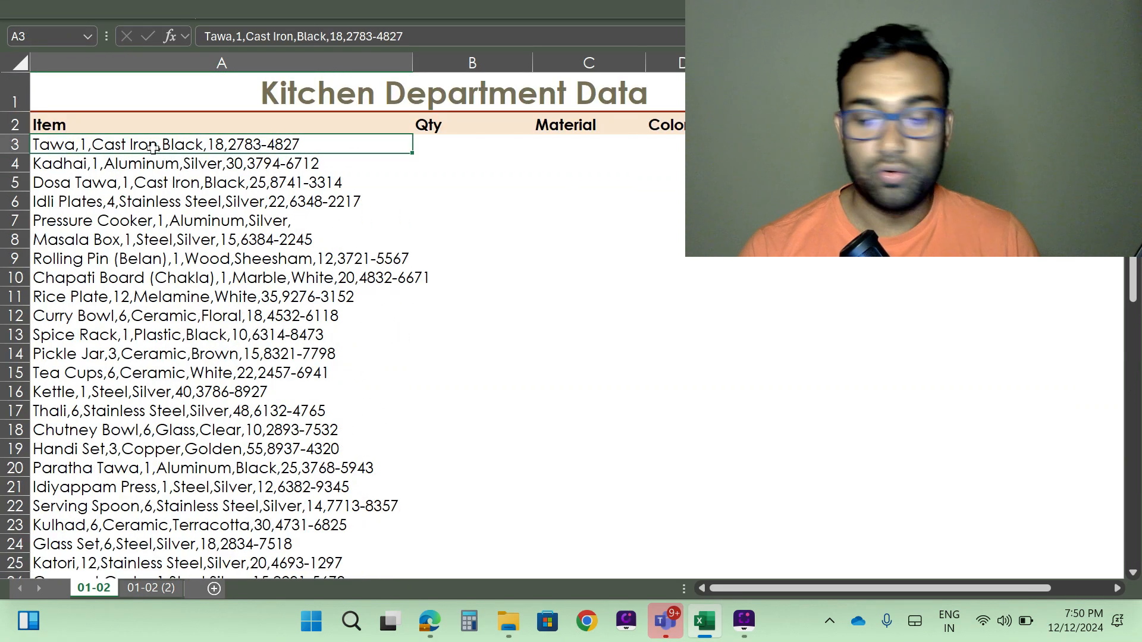
key(ctrl+shift+Down)
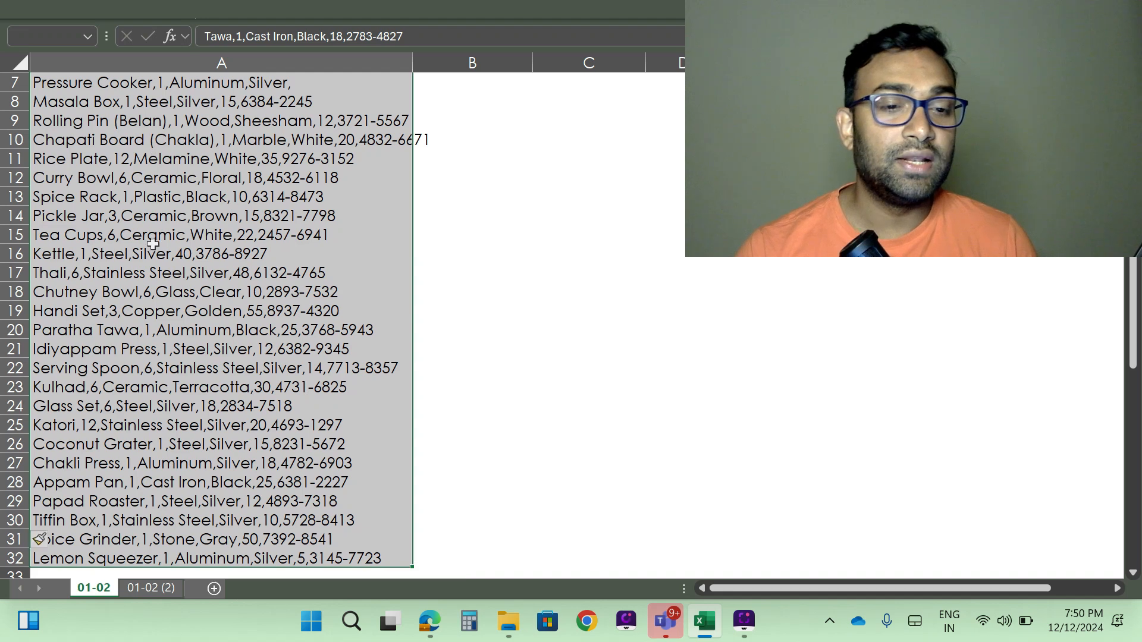
scroll(223, 469, down, 2)
scroll(239, 435, down, 2)
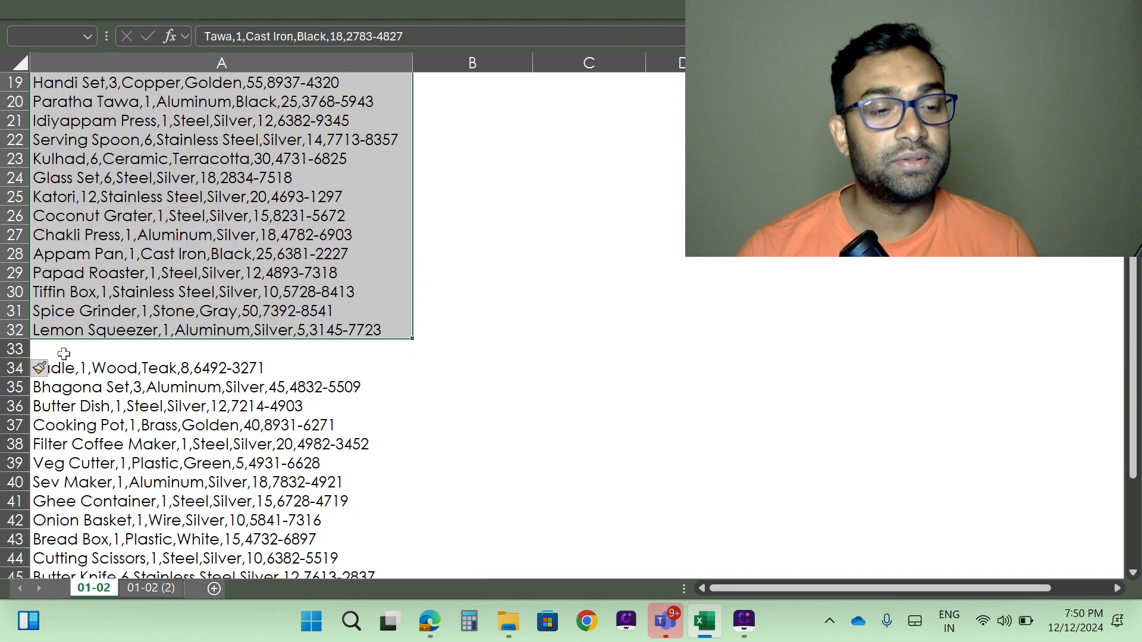
- Insert a second blank row at row 33, below the Lemon Squeezer row
click(13, 350)
key(Escape)
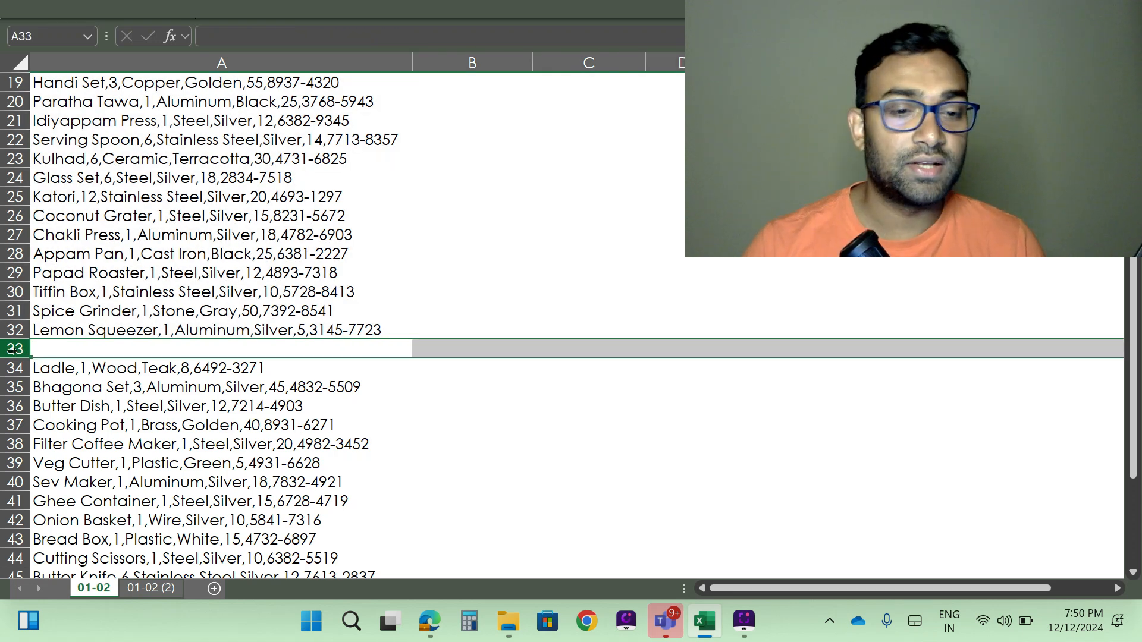
click(387, 423)
click(277, 352)
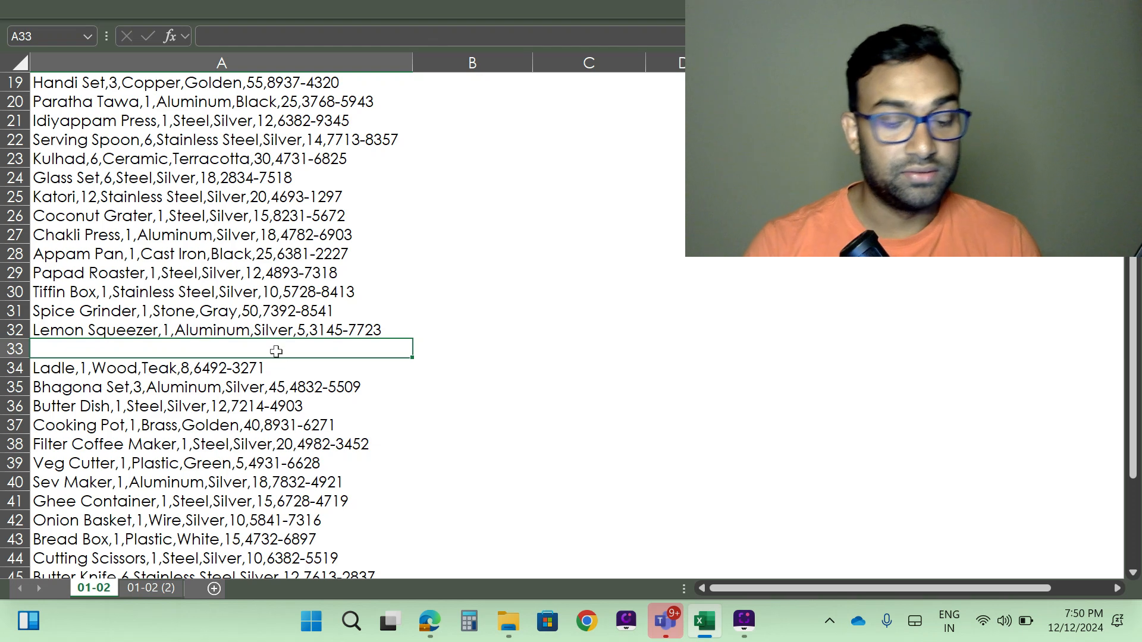
key(shift+space)
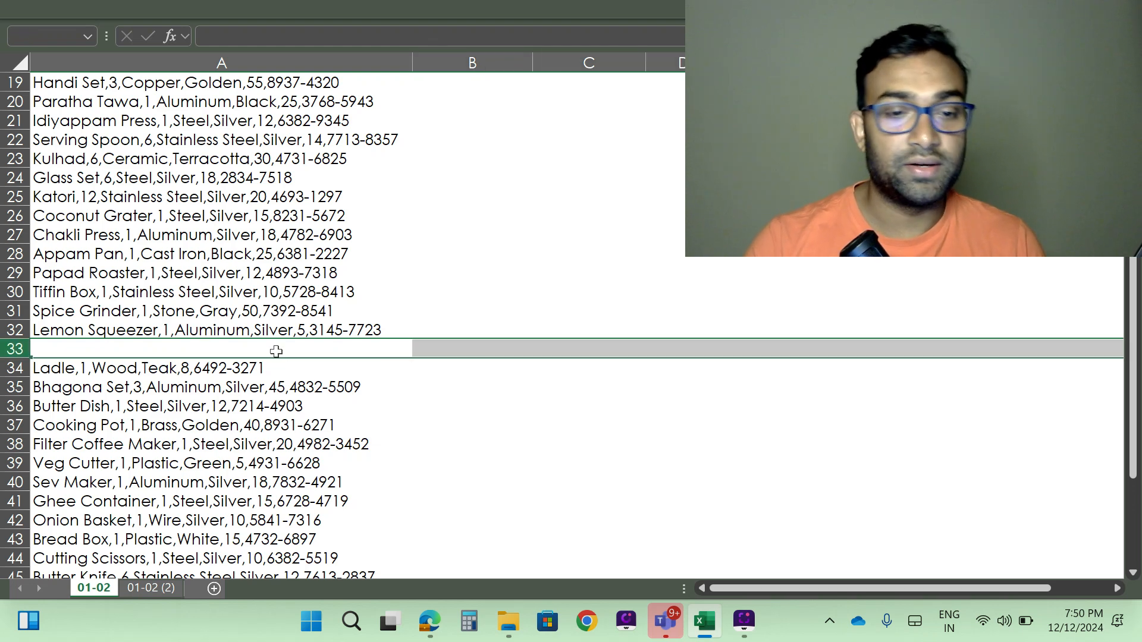
right_click(277, 352)
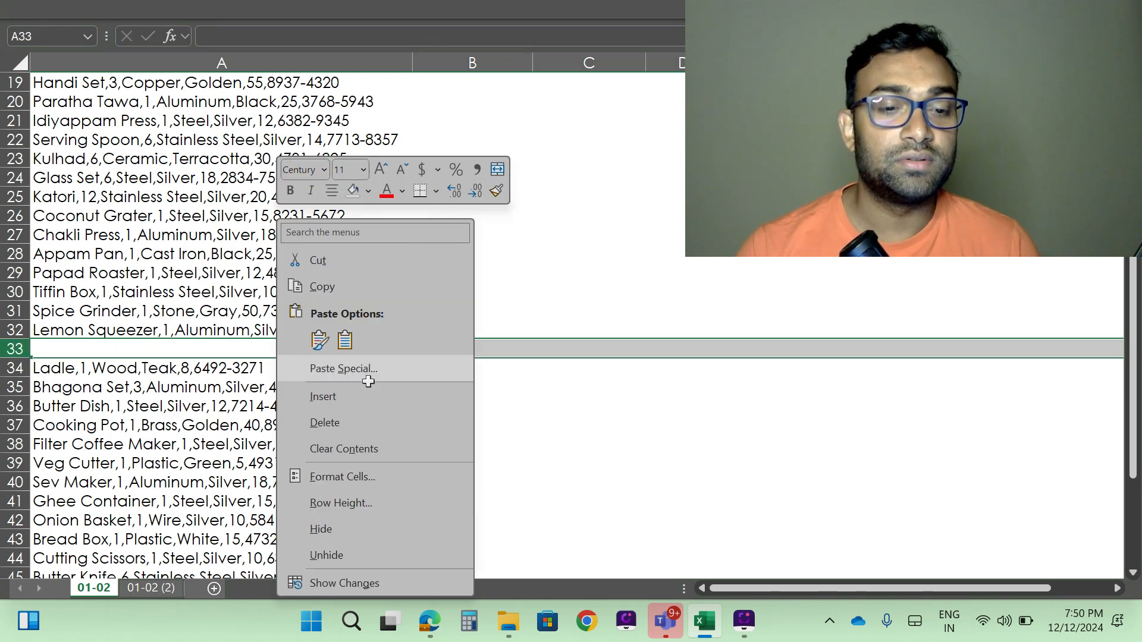
click(318, 398)
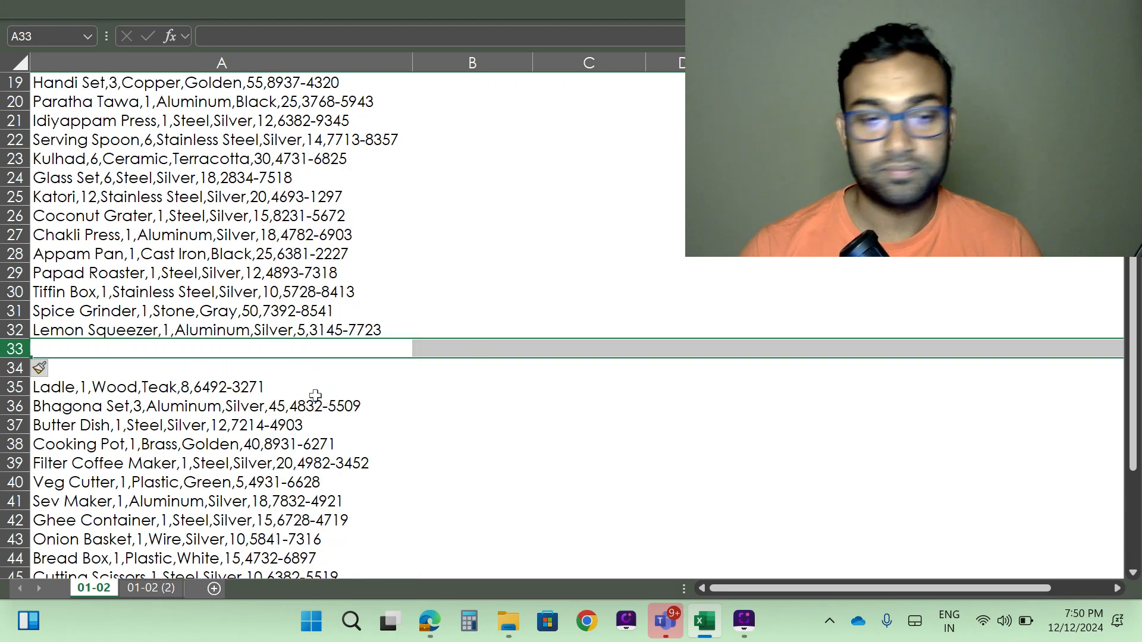
- Delete both blank rows 33 and 34
key(shift+Down)
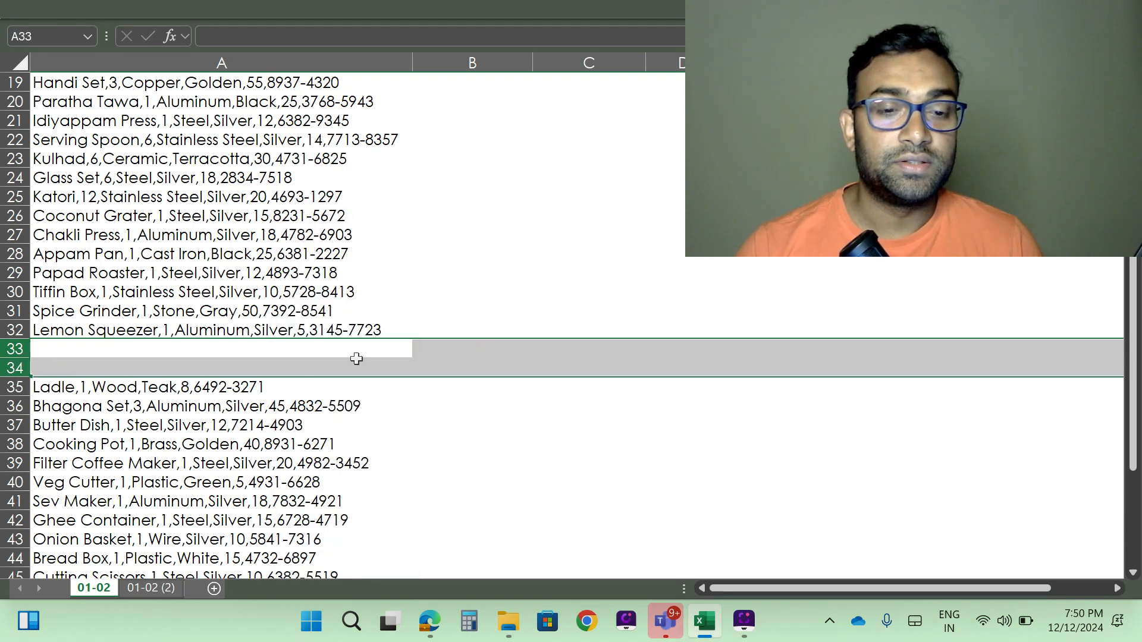
right_click(356, 359)
click(409, 422)
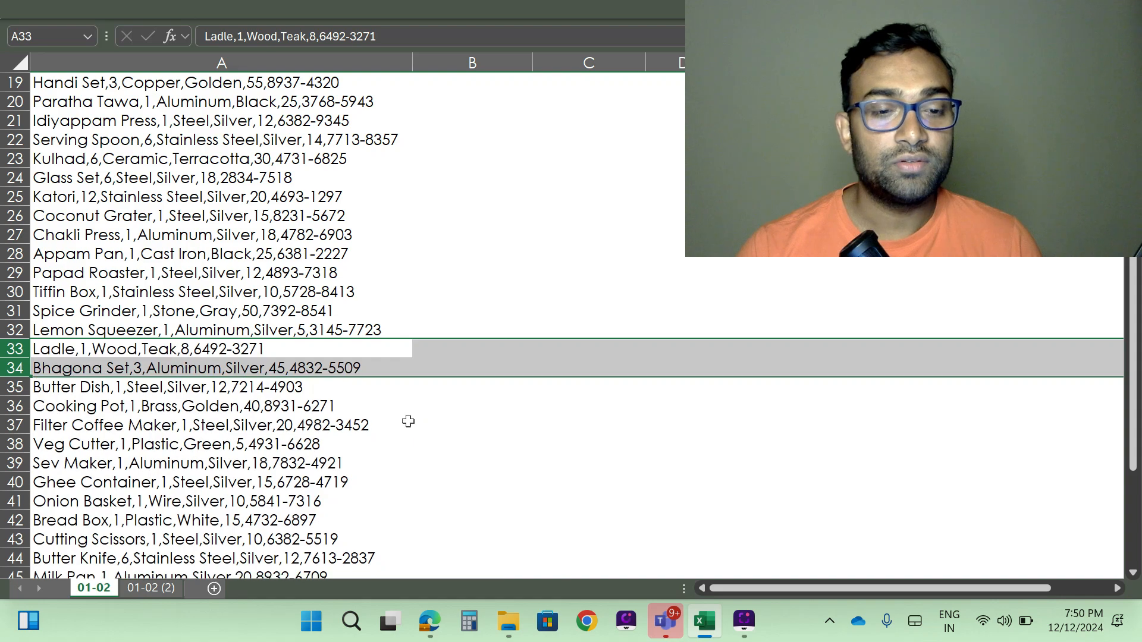
- Select the item entries A3:A52 and start Text to Columns with the Delimited data type
scroll(408, 422, up, 6)
click(180, 145)
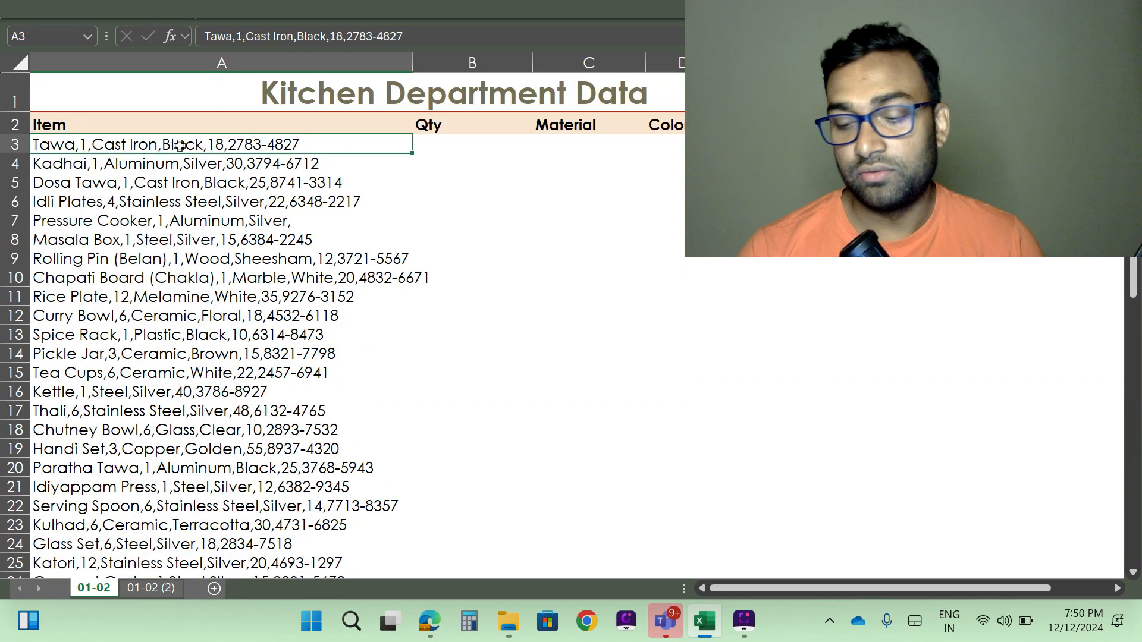
key(ctrl+shift+Down)
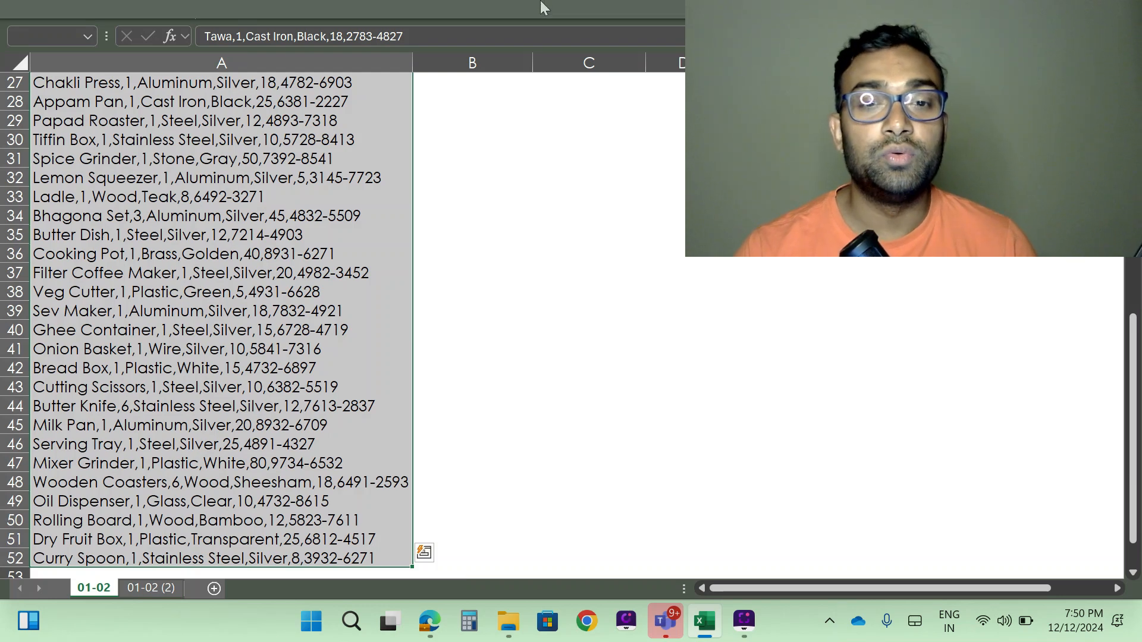
click(517, 7)
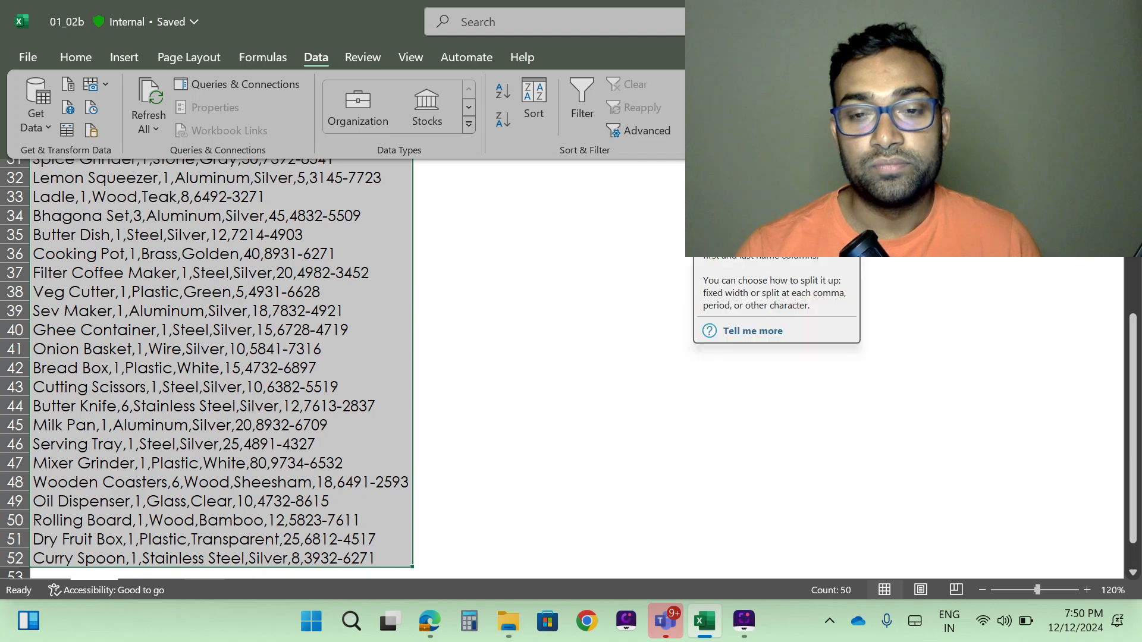
click(711, 105)
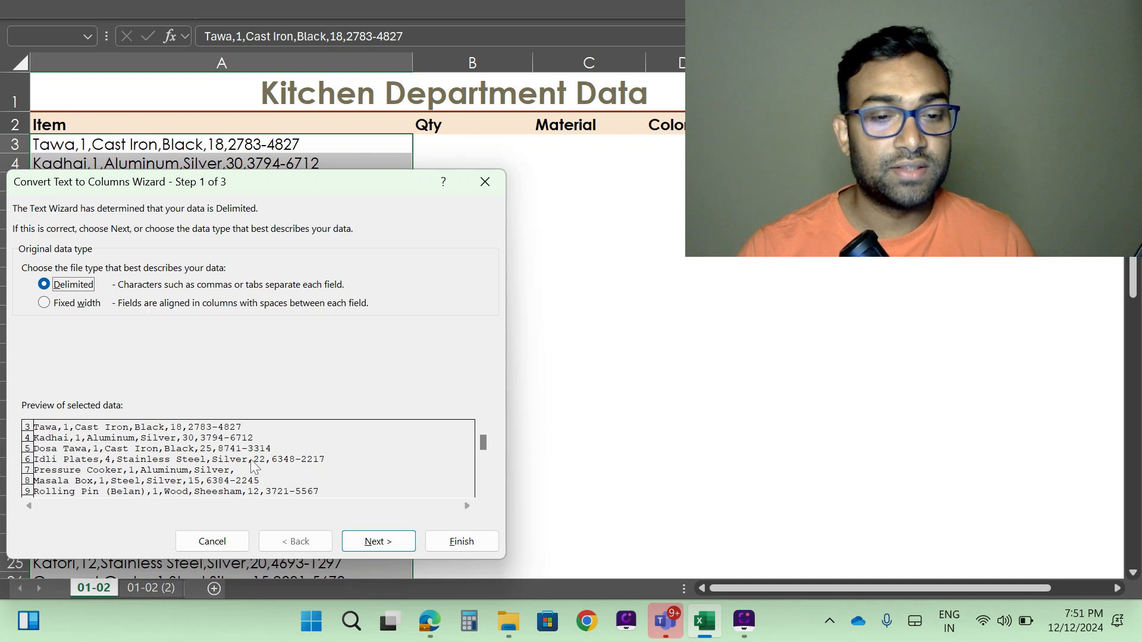
click(383, 542)
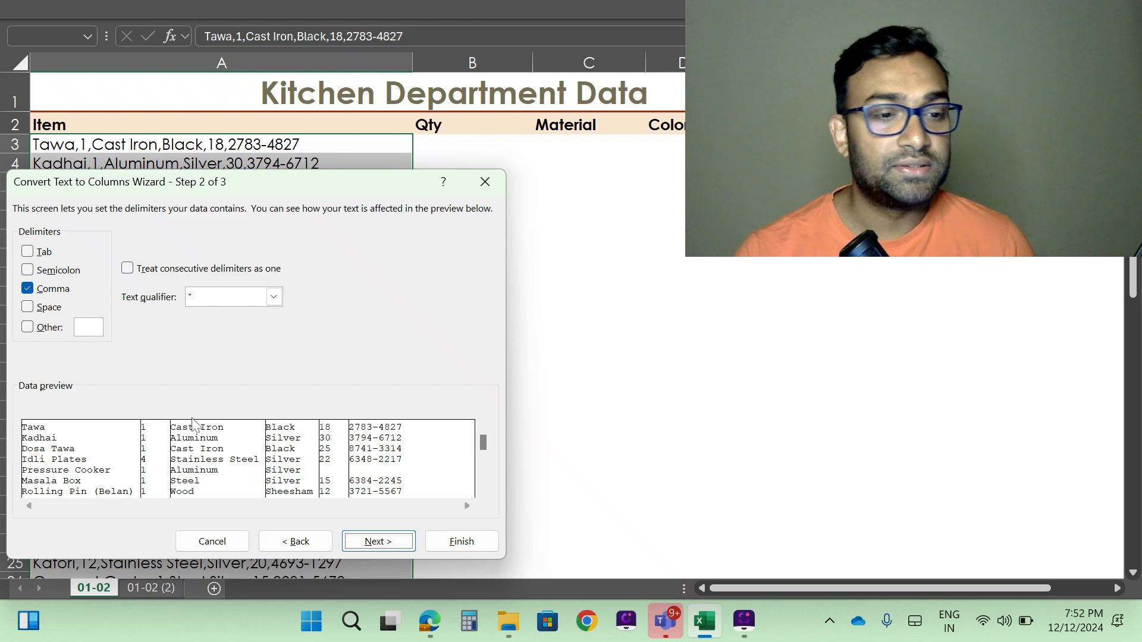
- Set Comma as the only delimiter and advance to the column data format step
click(53, 251)
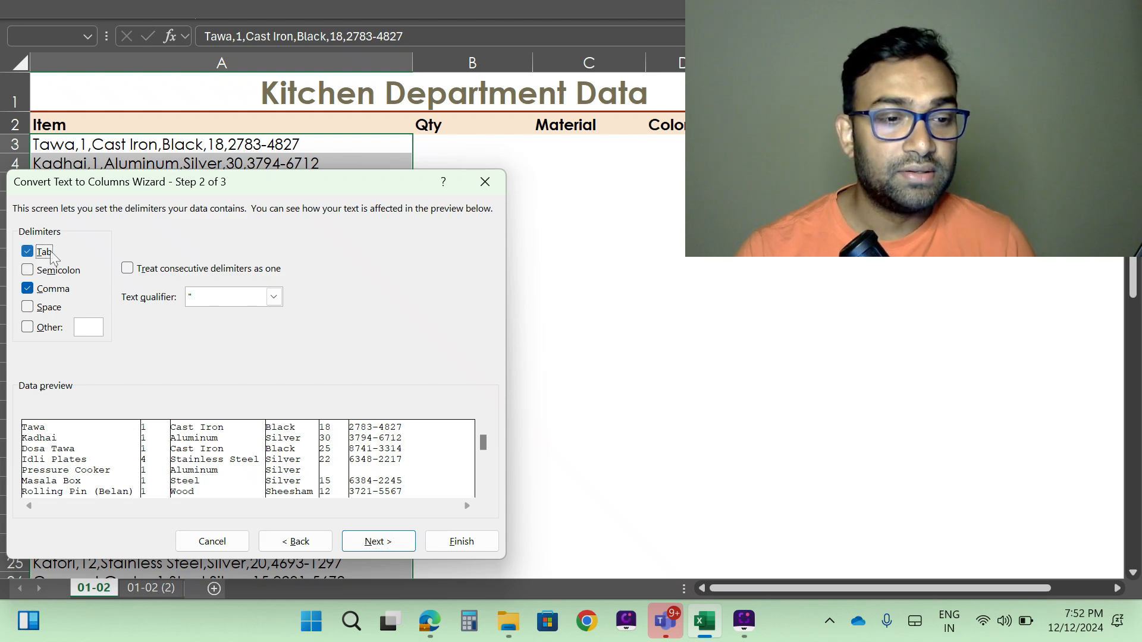
click(51, 290)
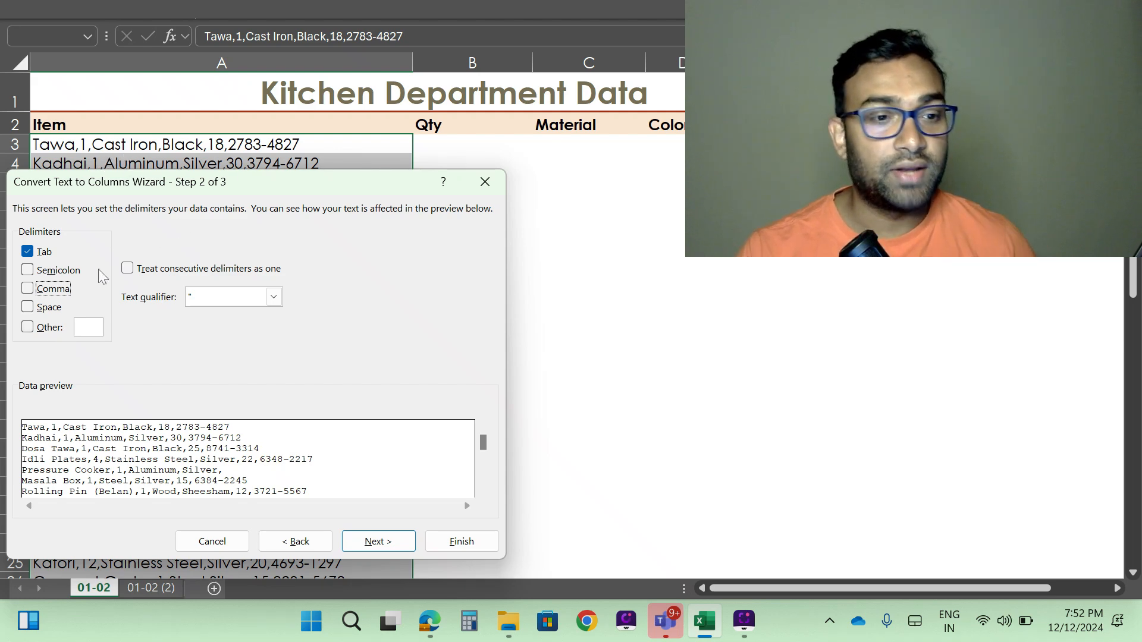
click(46, 253)
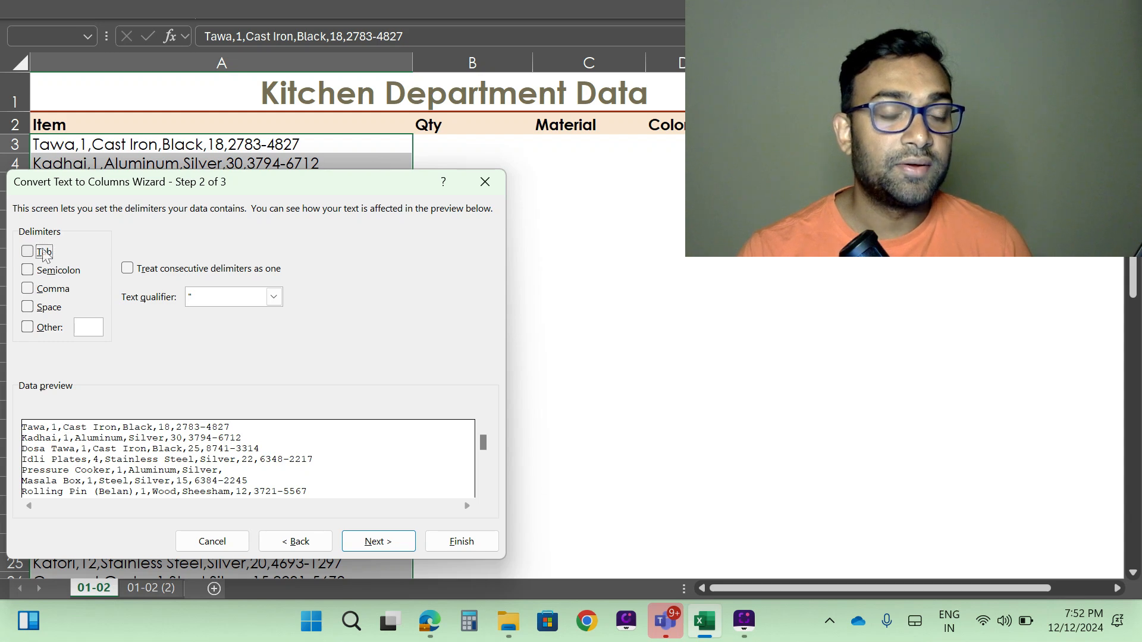
click(58, 290)
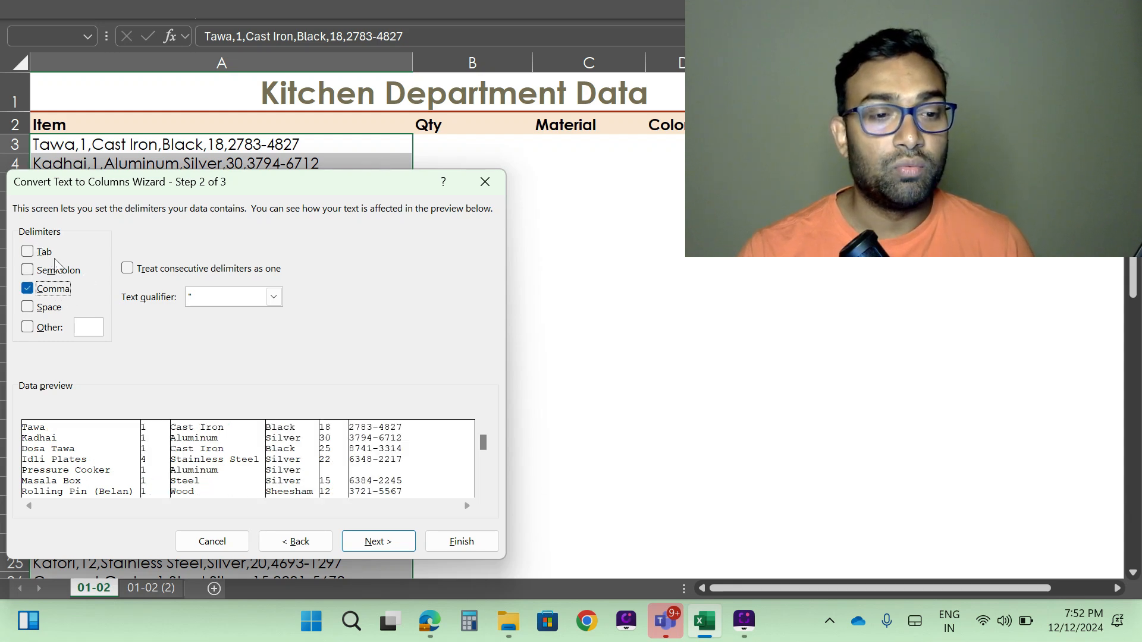
click(54, 290)
click(47, 253)
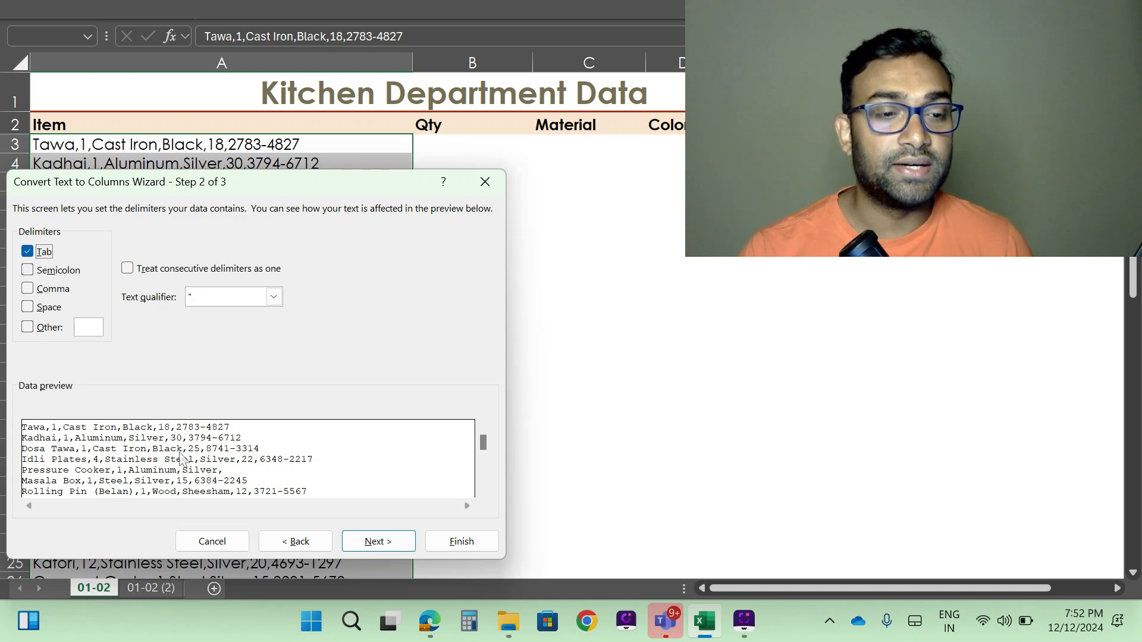
click(47, 253)
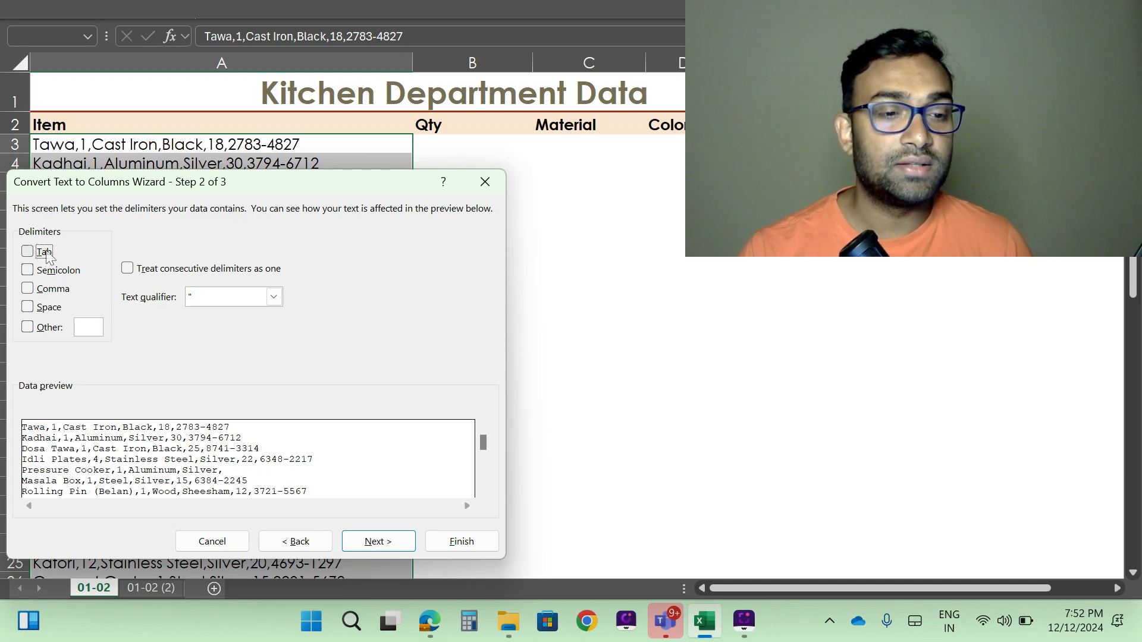
click(43, 291)
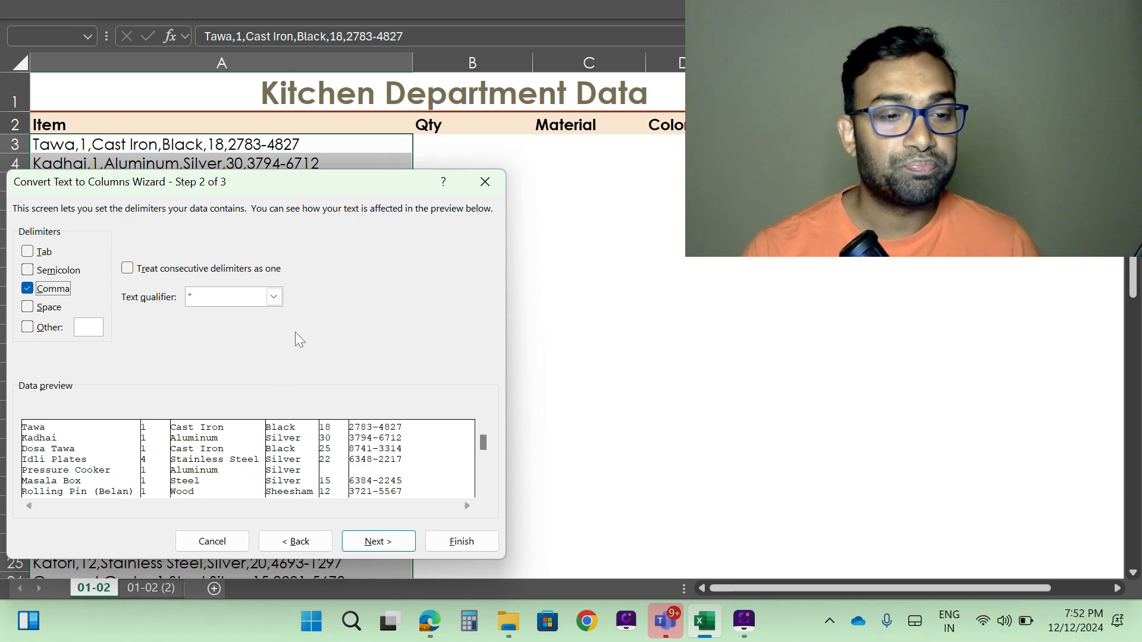
click(379, 542)
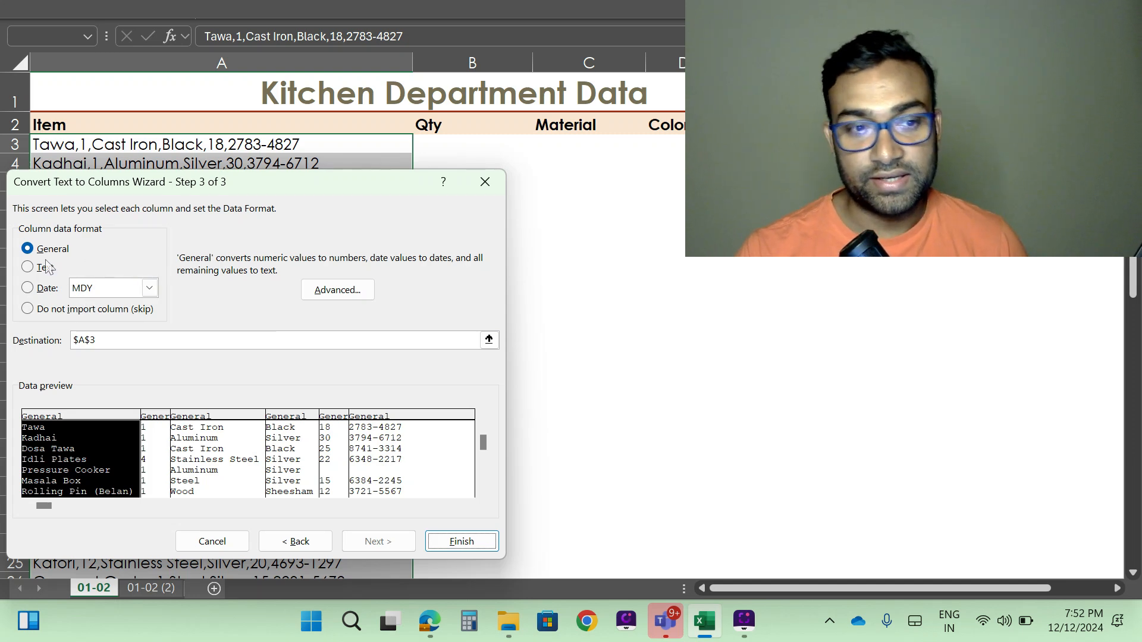
click(28, 289)
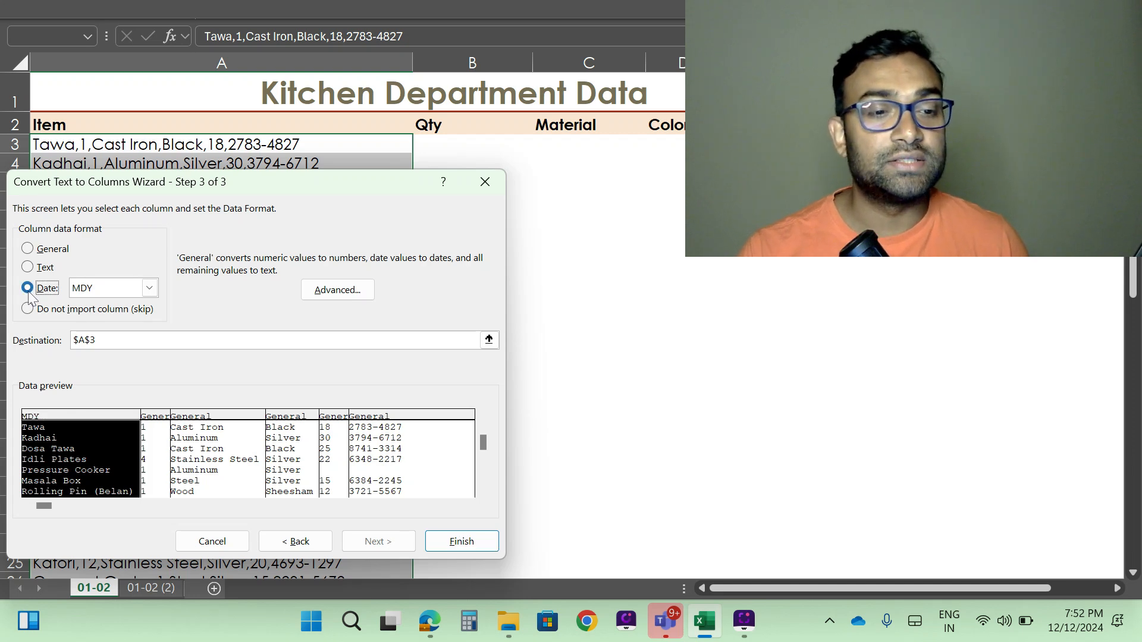
click(151, 288)
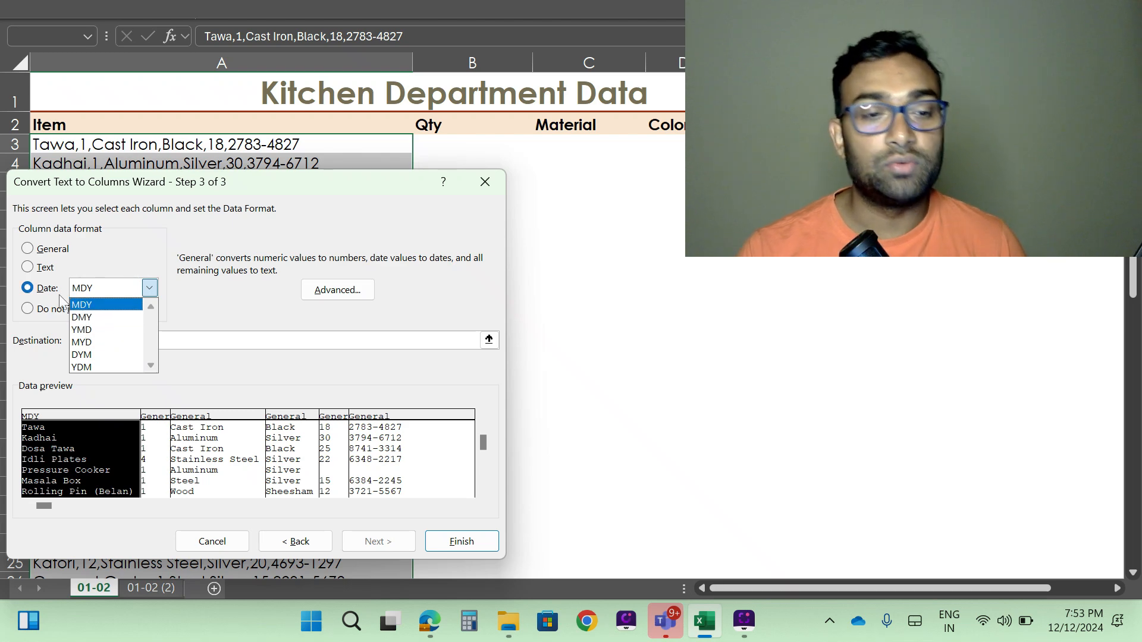
click(106, 242)
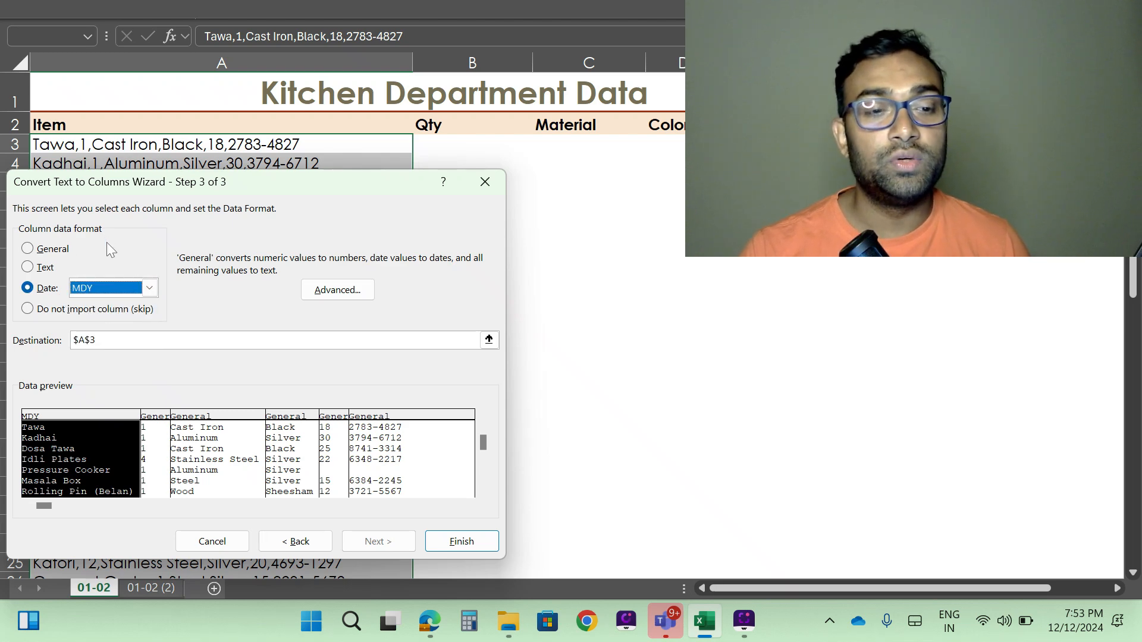
click(65, 254)
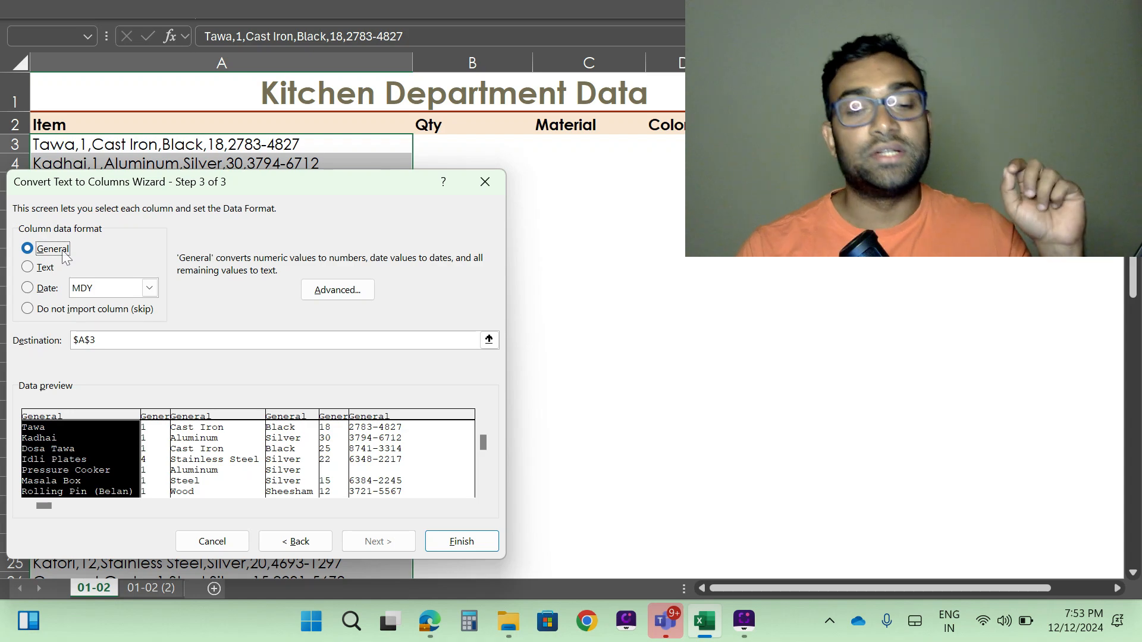
- Finish the Text to Columns split with the General format for all columns
click(462, 541)
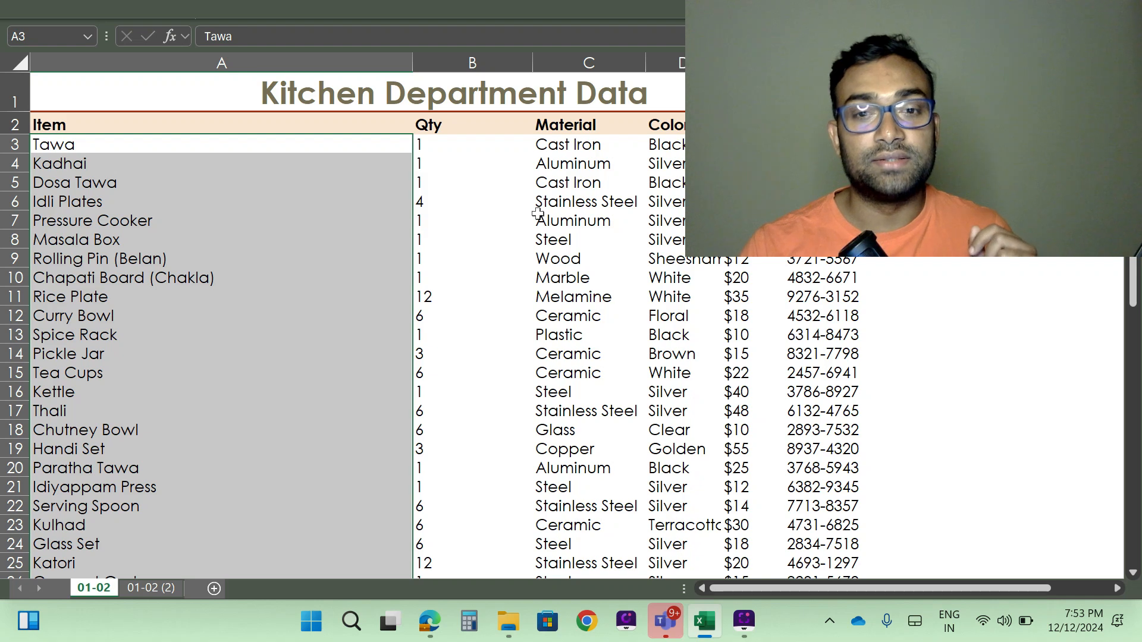
key(ctrl+z)
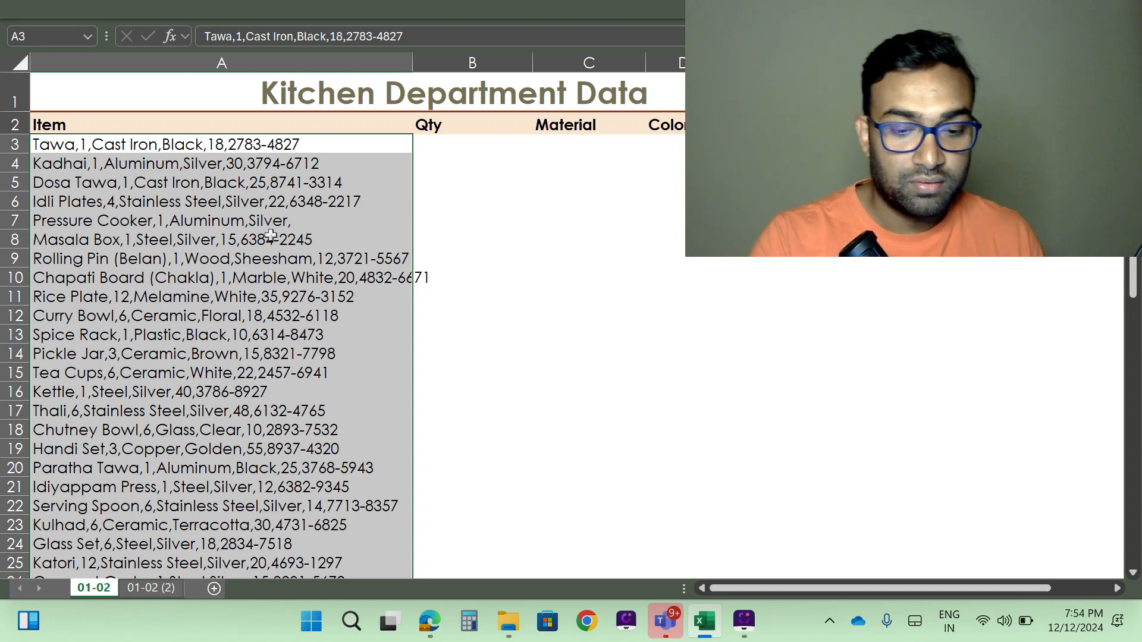
key(ctrl+y)
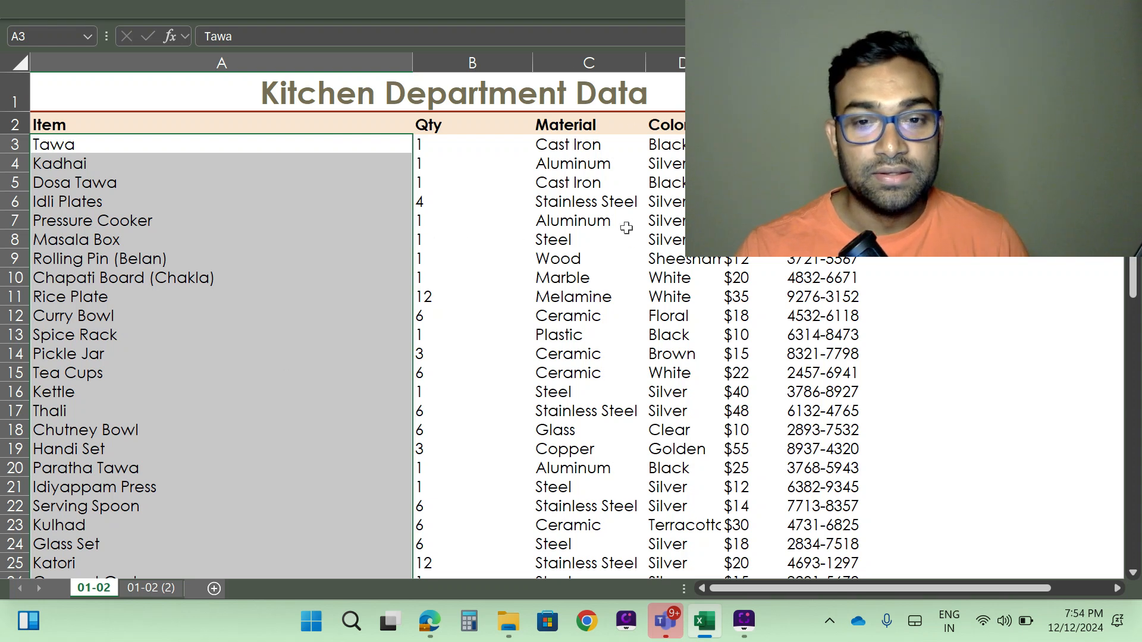
- Review the split Qty, Material, Color, Price and Product # columns down to the last row
click(922, 221)
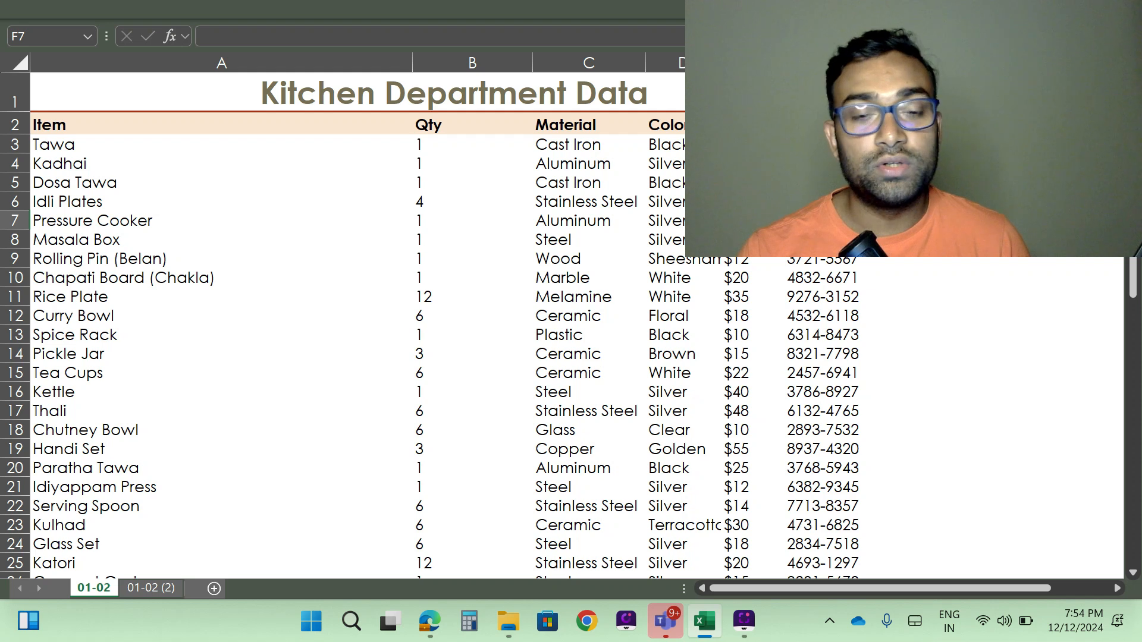
key(Left)
key(Left)
key(Left)
key(Left)
key(Left)
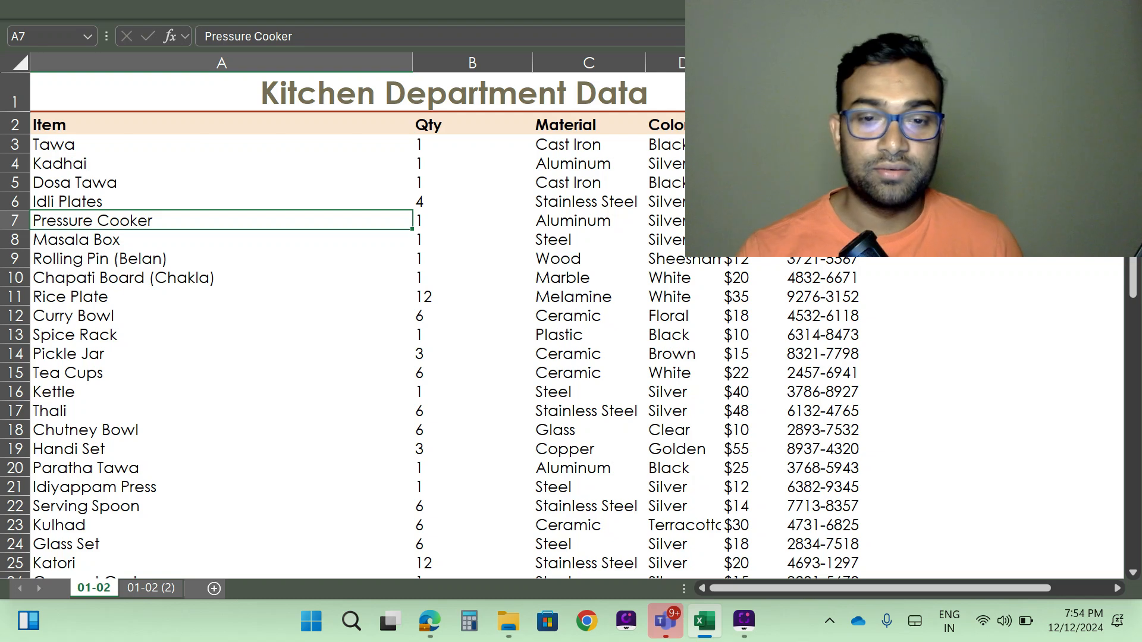
scroll(626, 314, down, 5)
scroll(626, 314, down, 6)
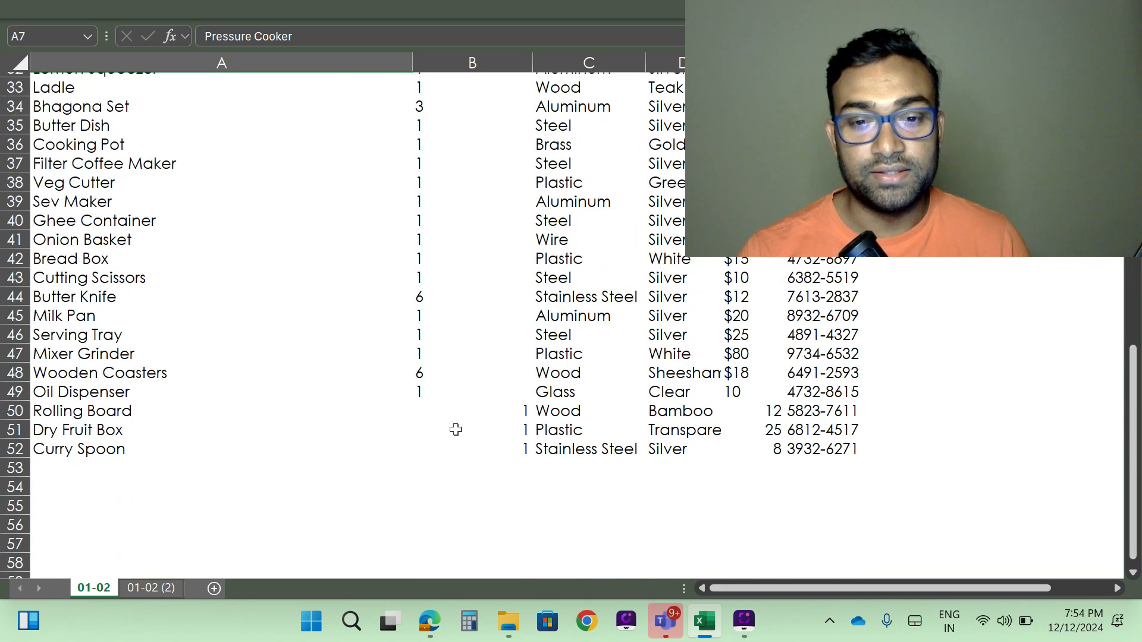
scroll(454, 428, up, 11)
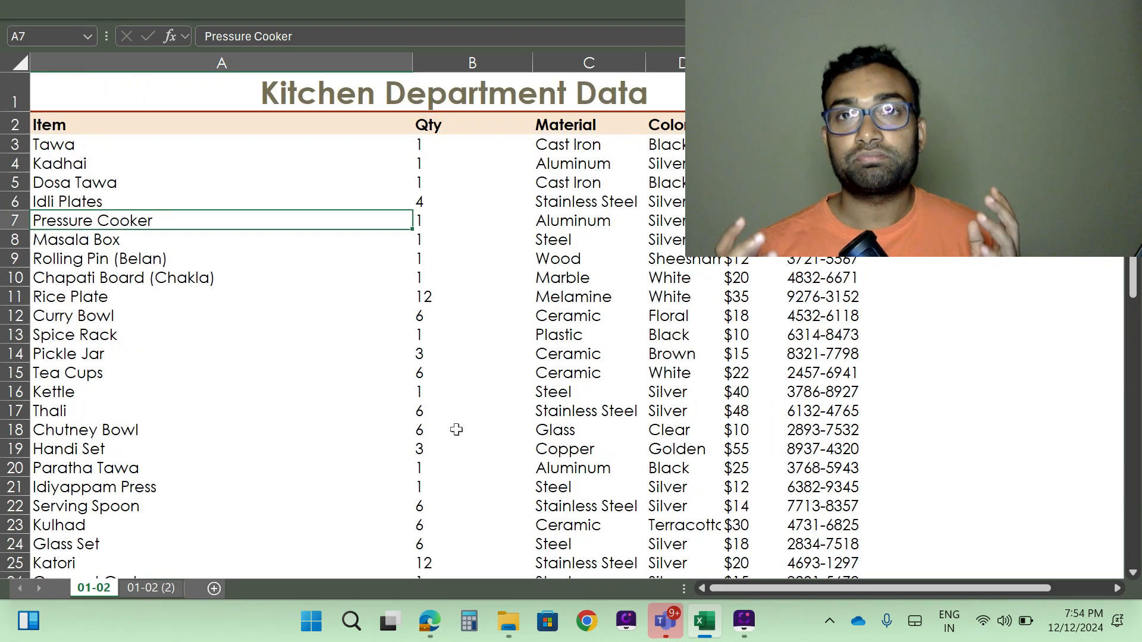